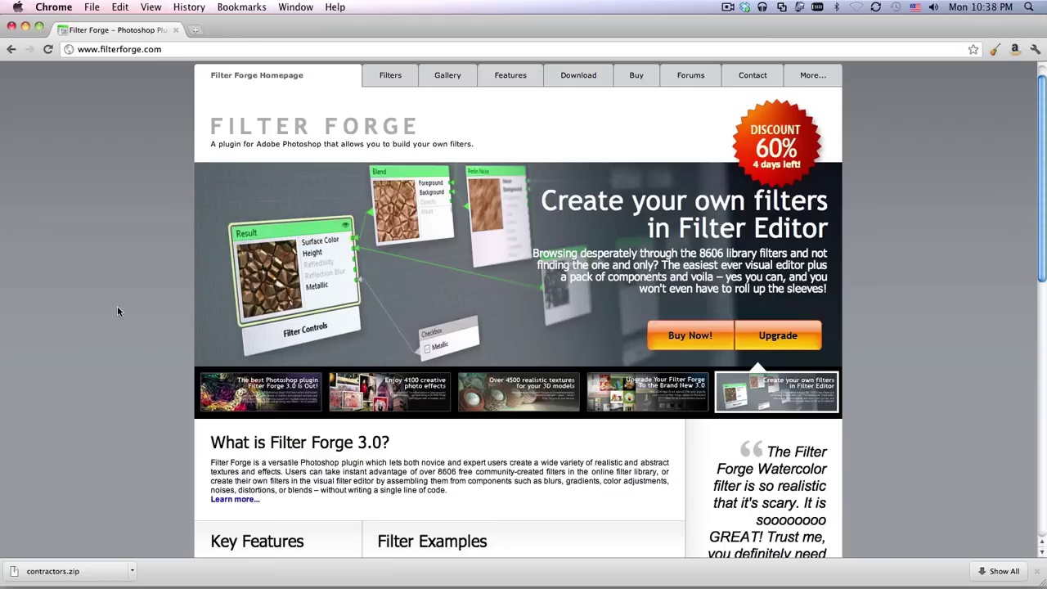
- Switch from Chrome's Filter Forge homepage to Photoshop showing the rusty truck photo
key("super+Tab")
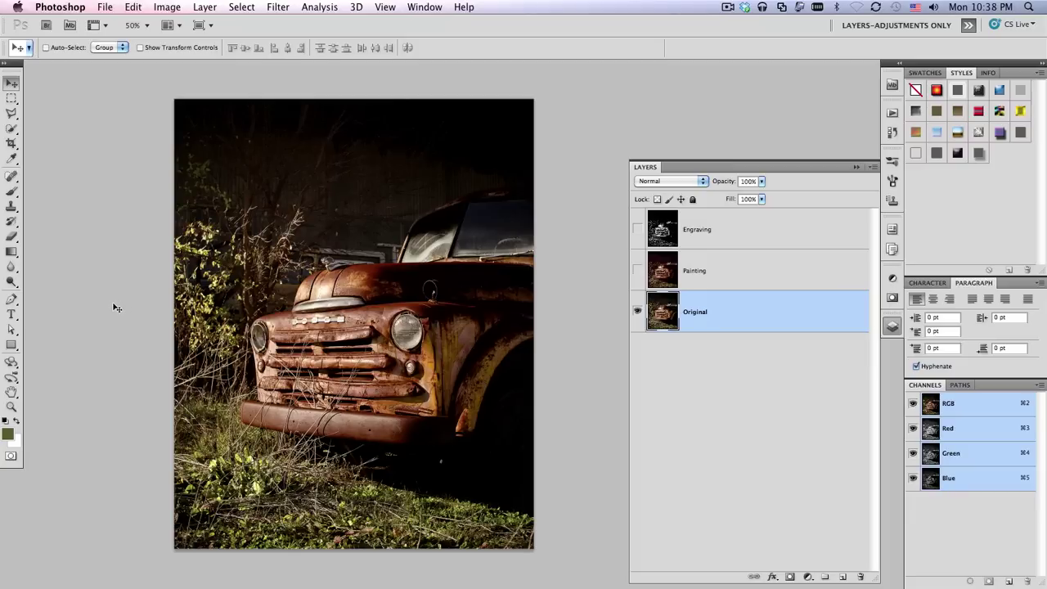
- Find the Filter Forge 3 entry in the Filter menu, then close the menu without running it
left_click(278, 7)
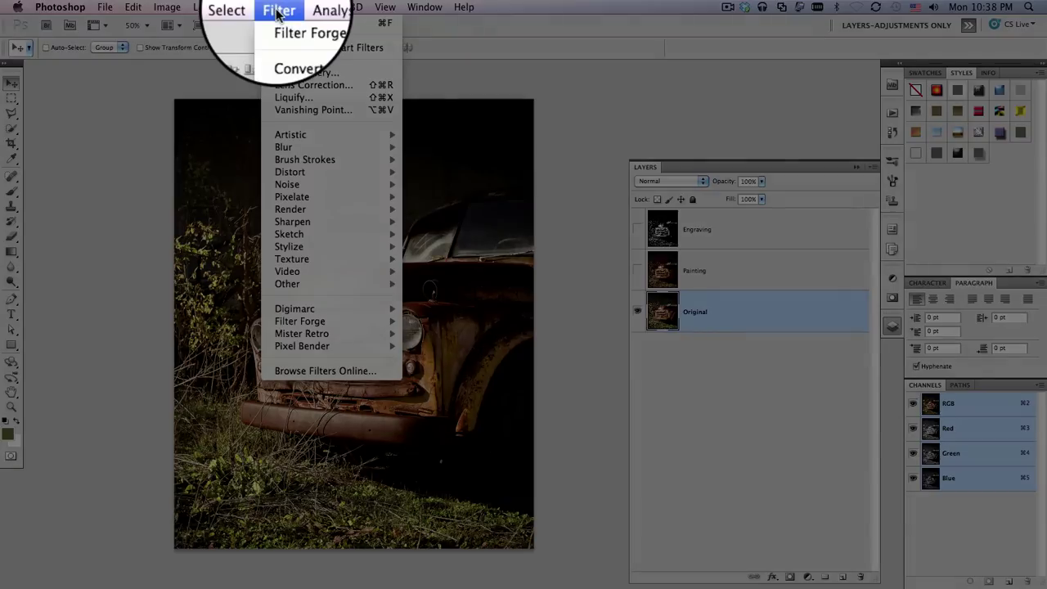
mouse_move(327, 321)
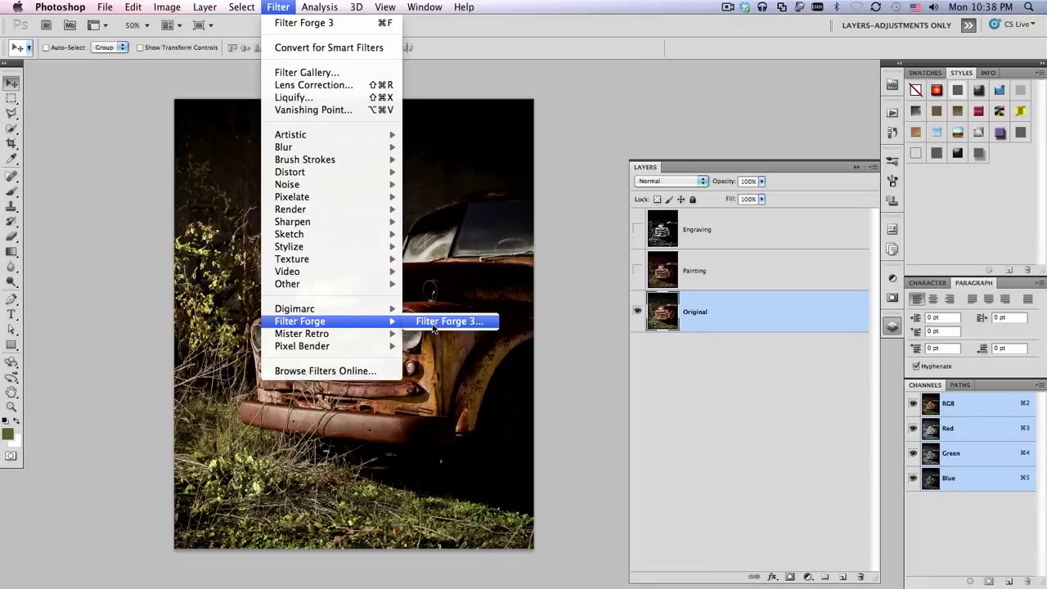
left_click(283, 8)
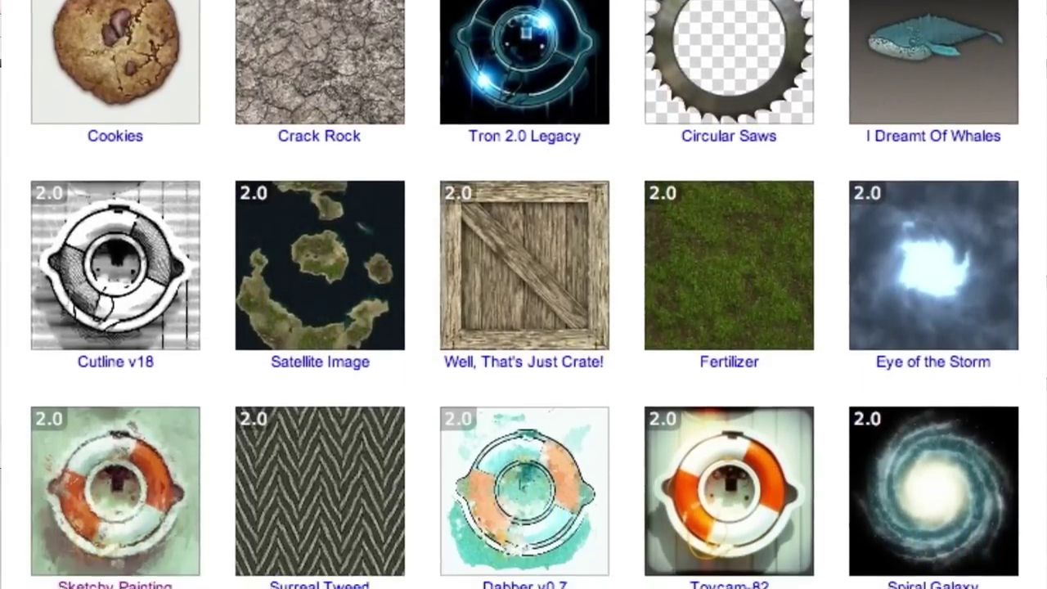
- Scroll down through the Filter Forge online library's filter thumbnails
scroll(524, 294, "down", 3)
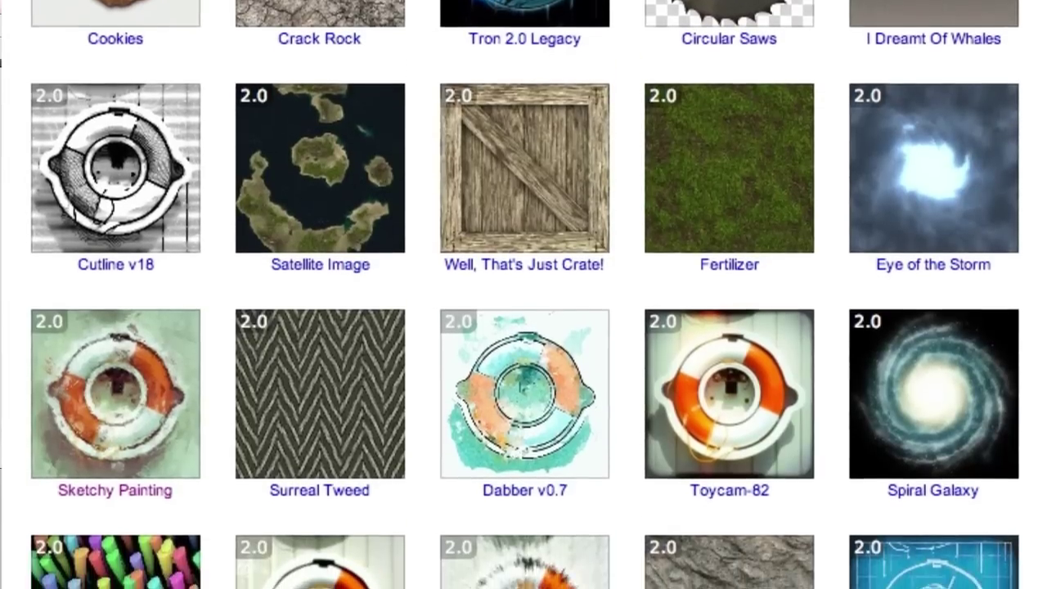
scroll(523, 294, "down", 3)
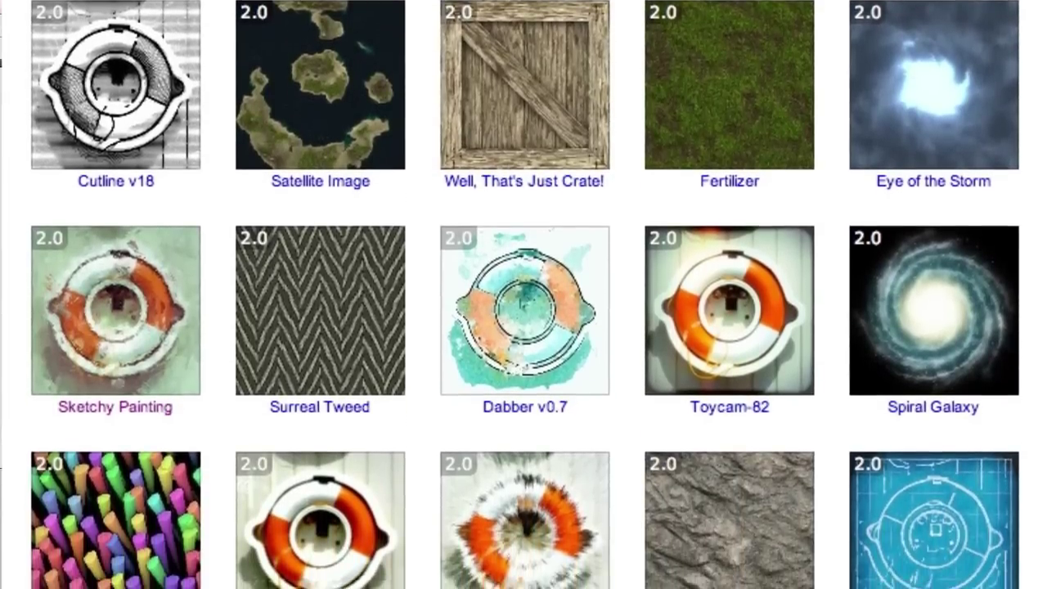
scroll(524, 294, "down", 2)
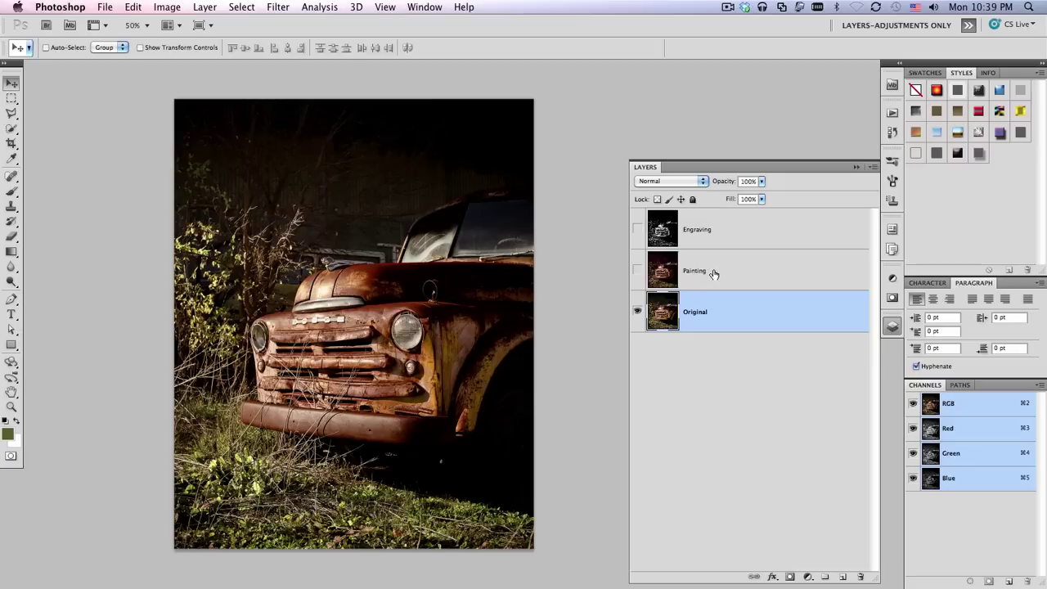
- Make the Painting layer visible and select it as the active layer
left_click(637, 271)
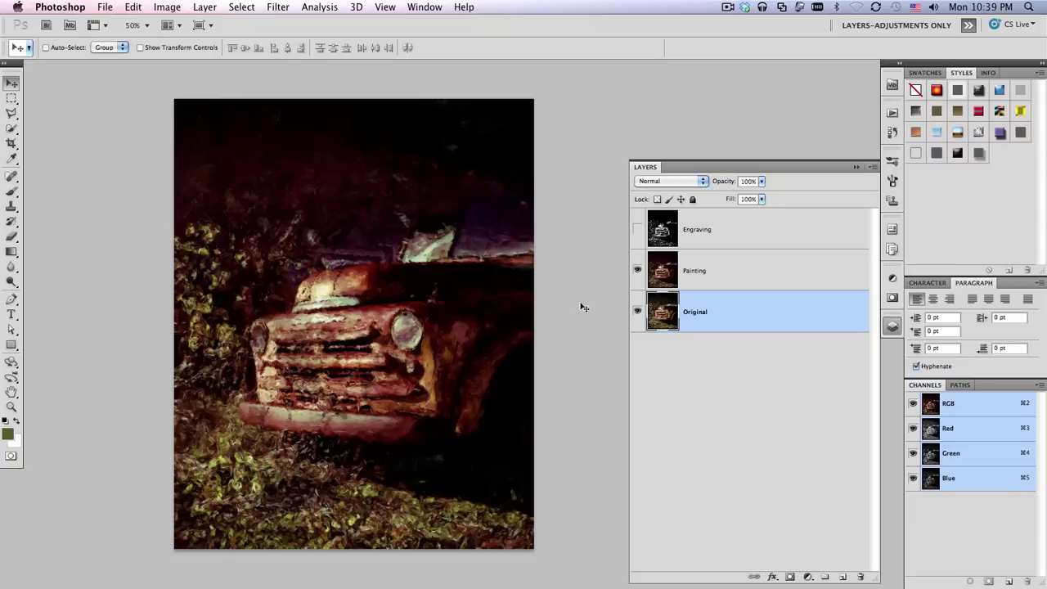
left_click(694, 273)
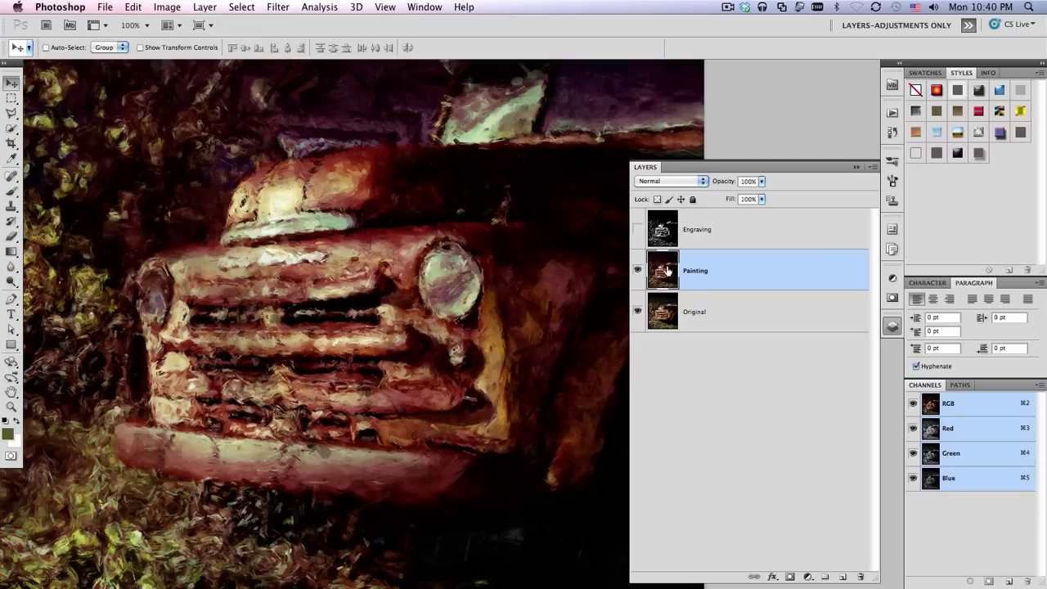
- Toggle the Painting layer off, on and off again to compare, then zoom out to 50%
left_click(637, 271)
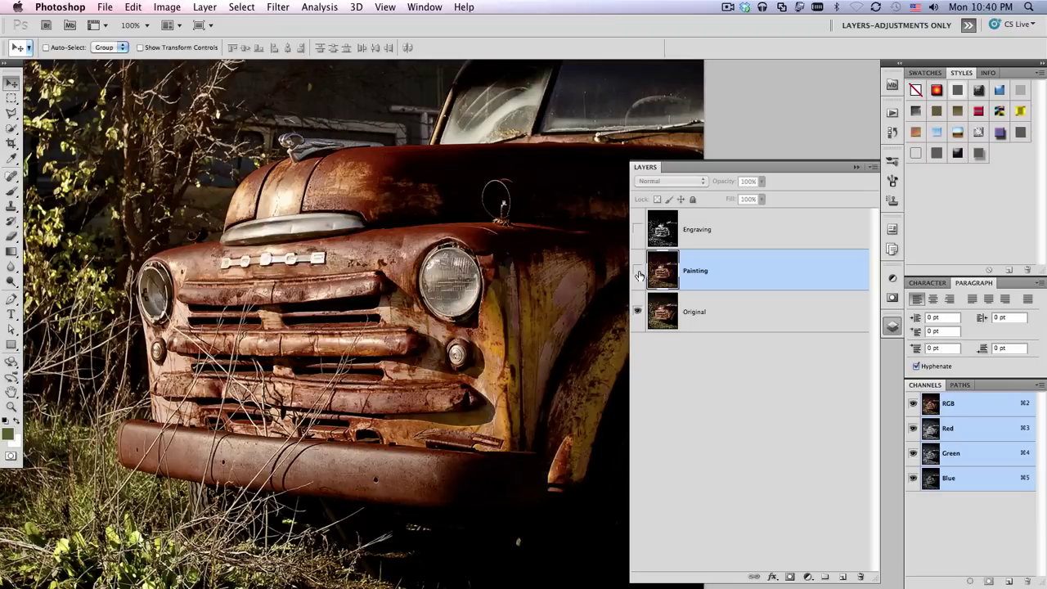
left_click(638, 271)
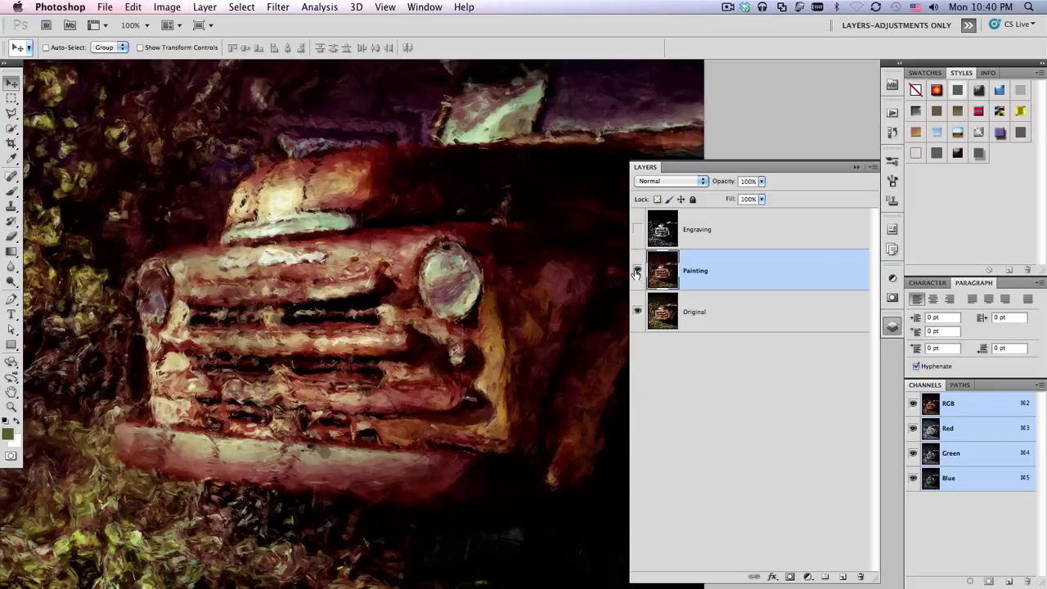
left_click(637, 272)
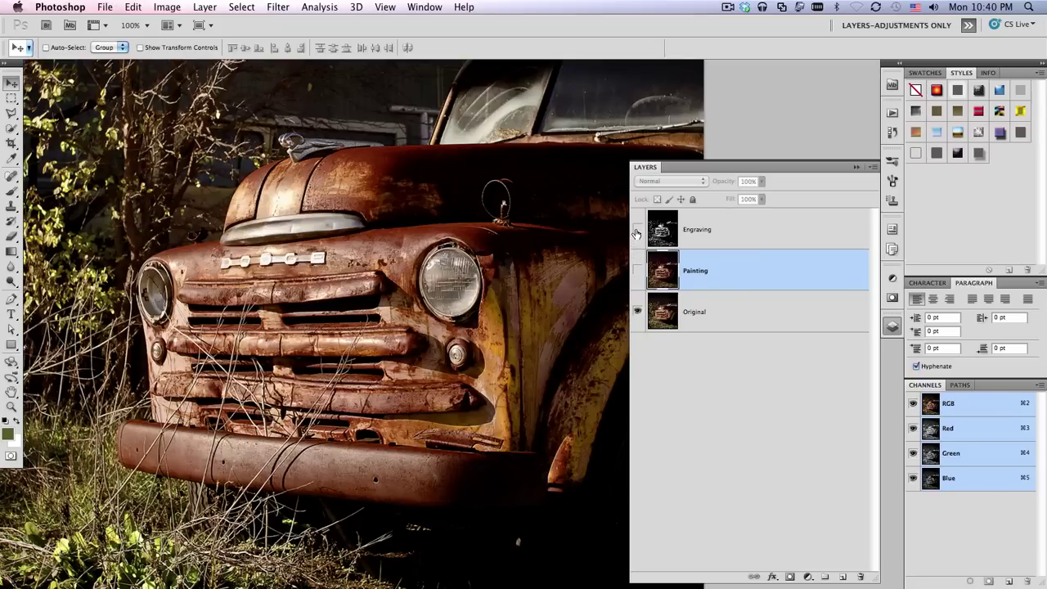
key("super+minus")
key("super+minus")
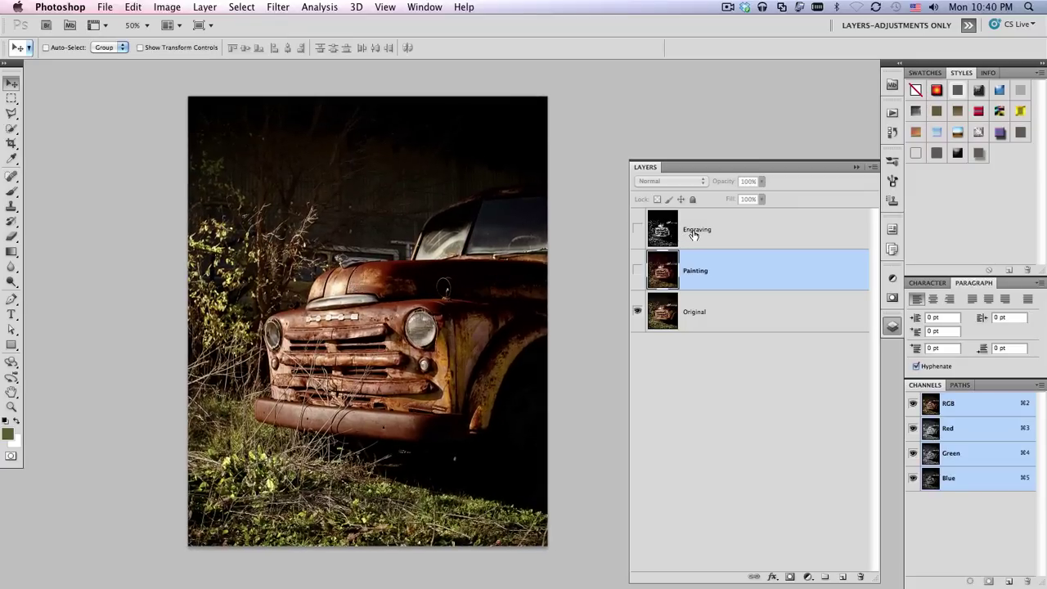
left_click(637, 229)
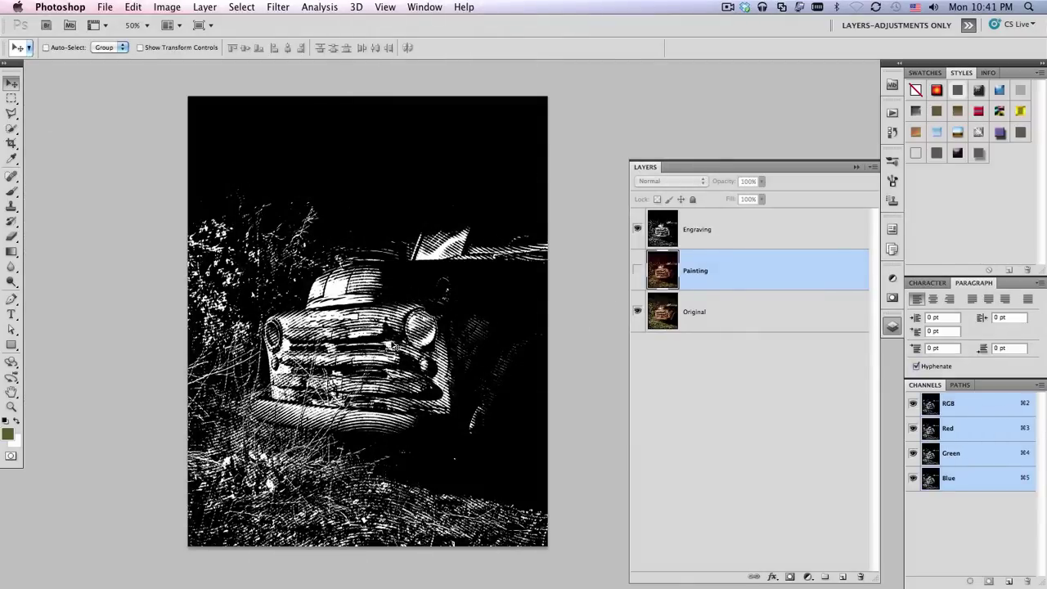
left_click(637, 230)
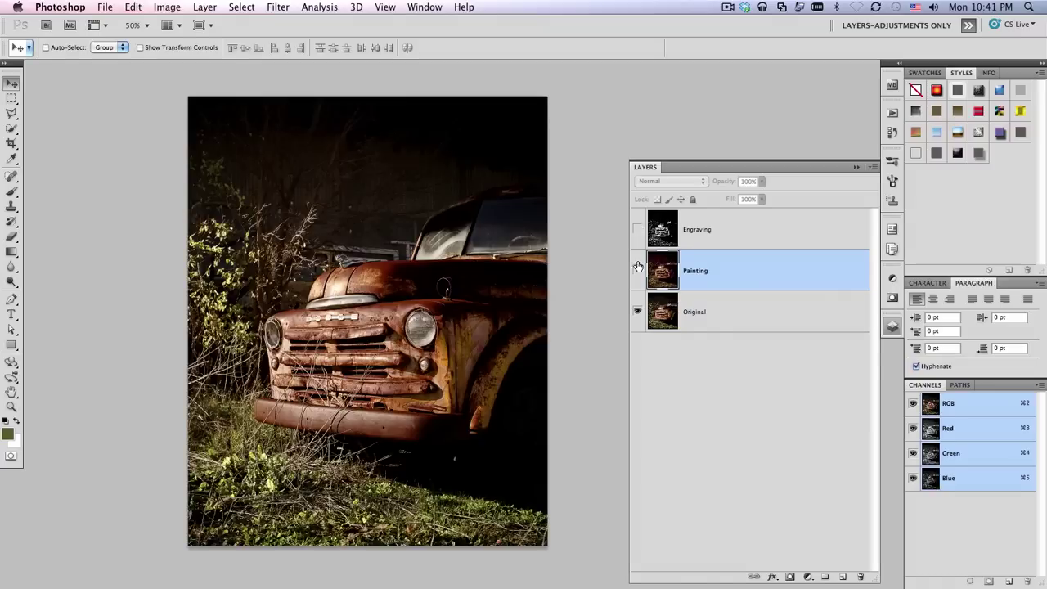
- Select the Original layer, run Filter Forge 3 from the Filter menu, and dismiss the gamma notice
left_click(718, 318)
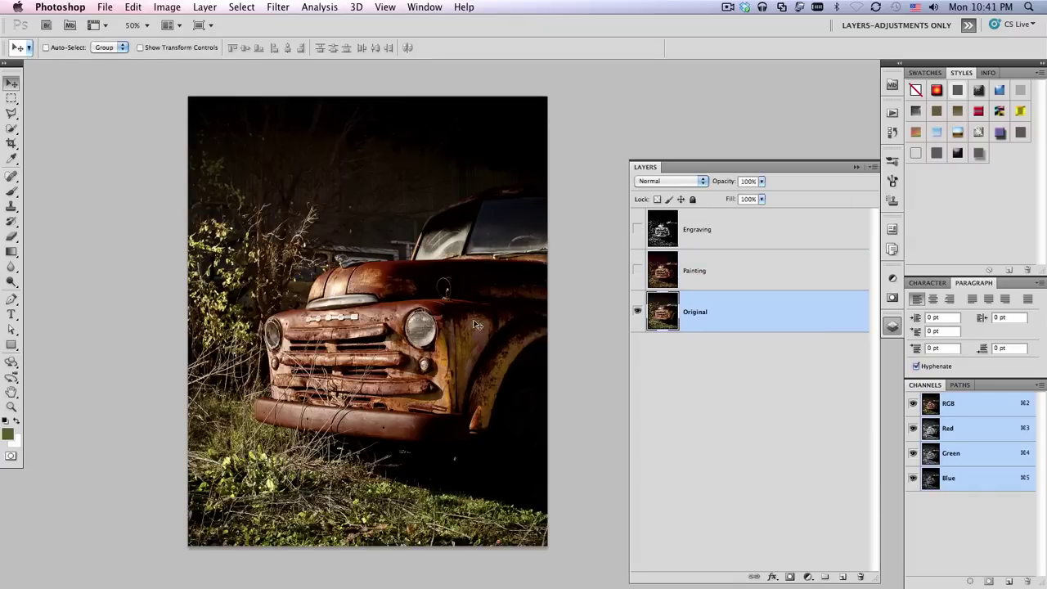
left_click(275, 7)
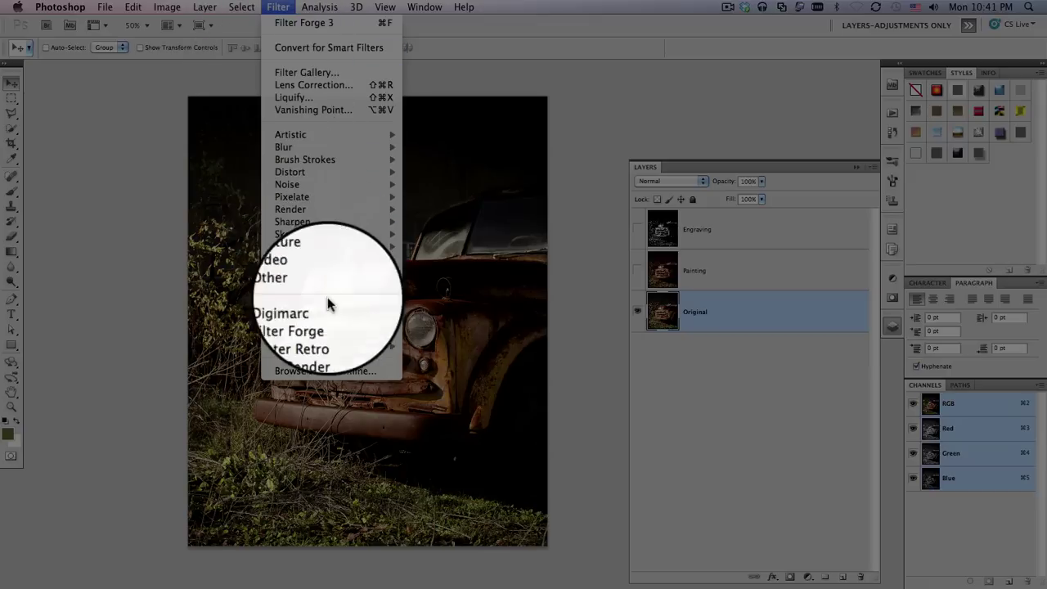
mouse_move(323, 321)
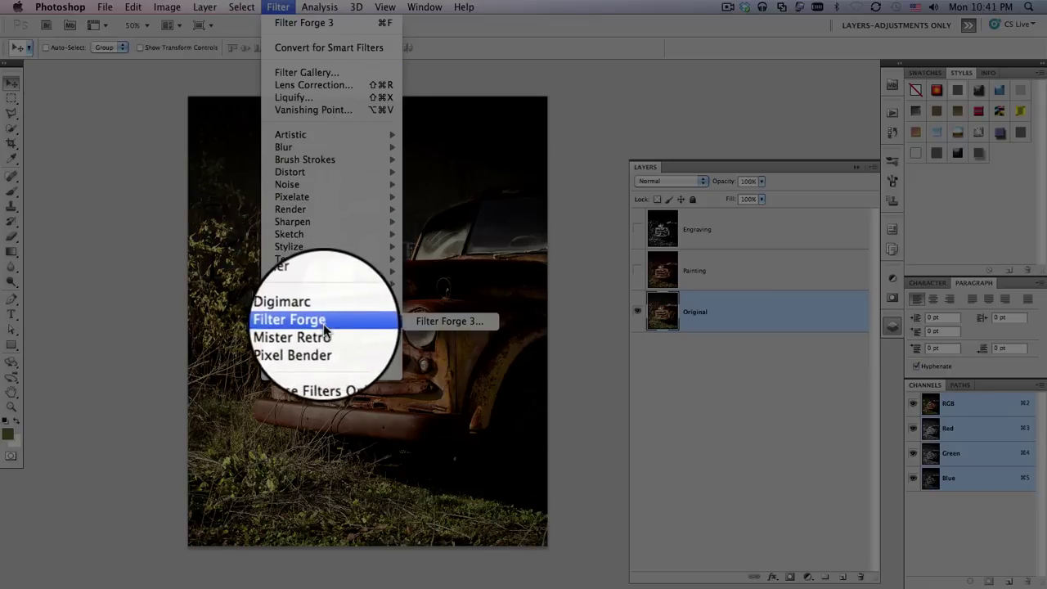
left_click(455, 322)
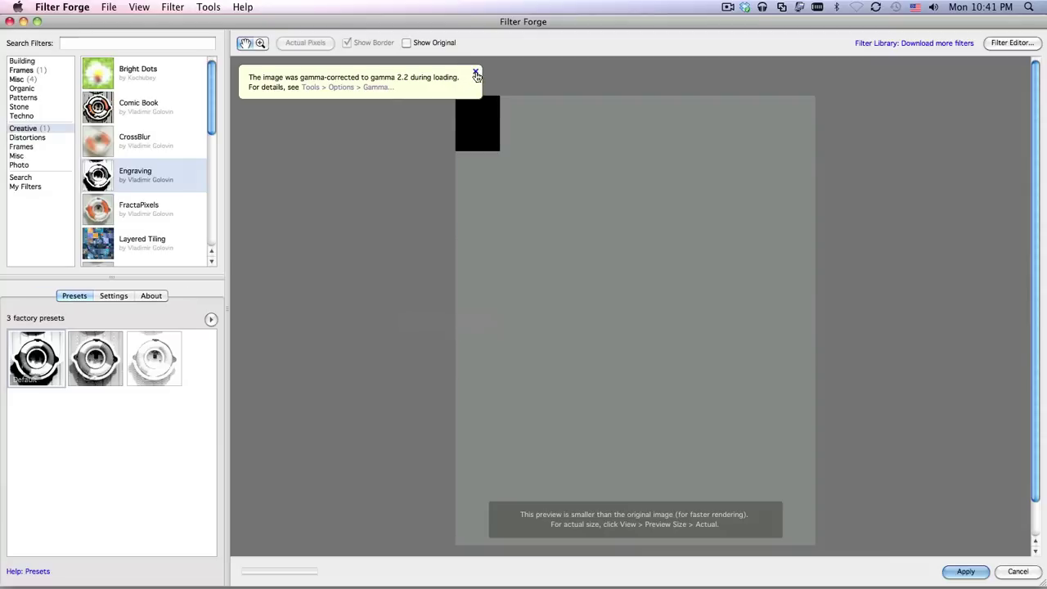
left_click(476, 76)
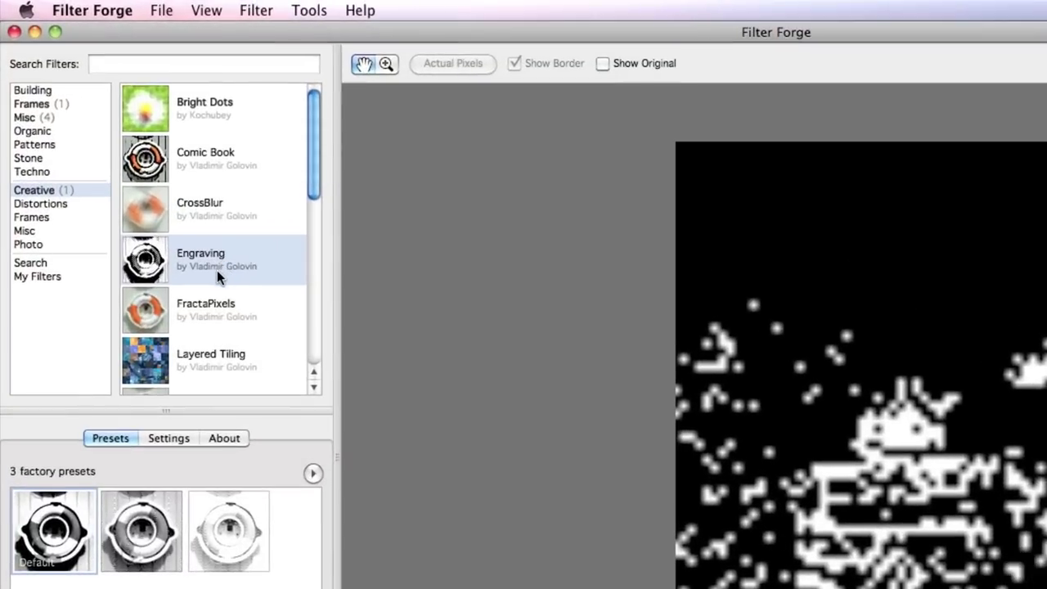
- Preview the truck with the Comic Book filter and click into the Search Filters box
left_click(196, 168)
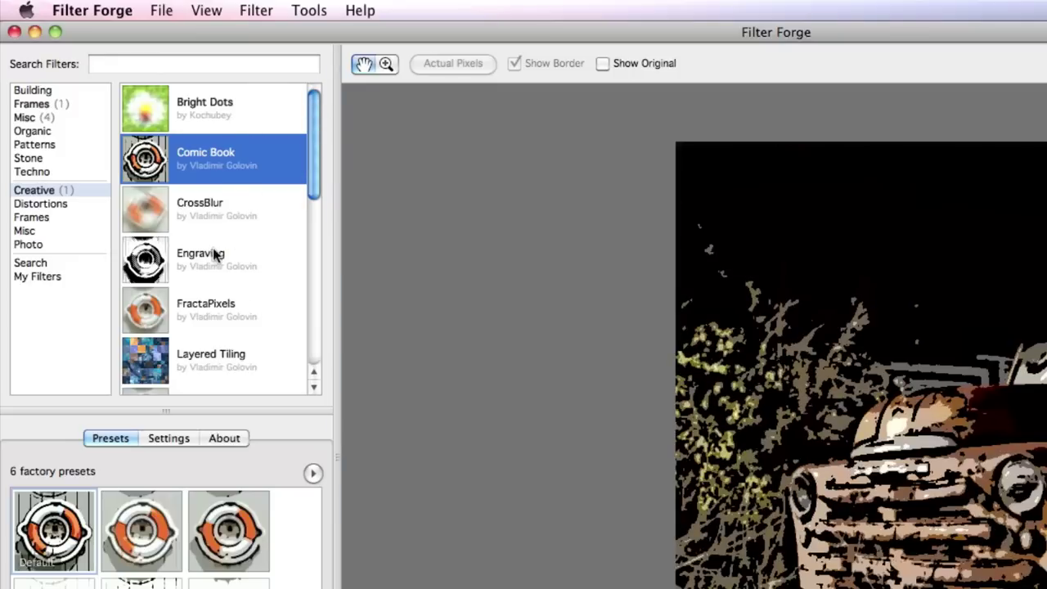
left_click(159, 63)
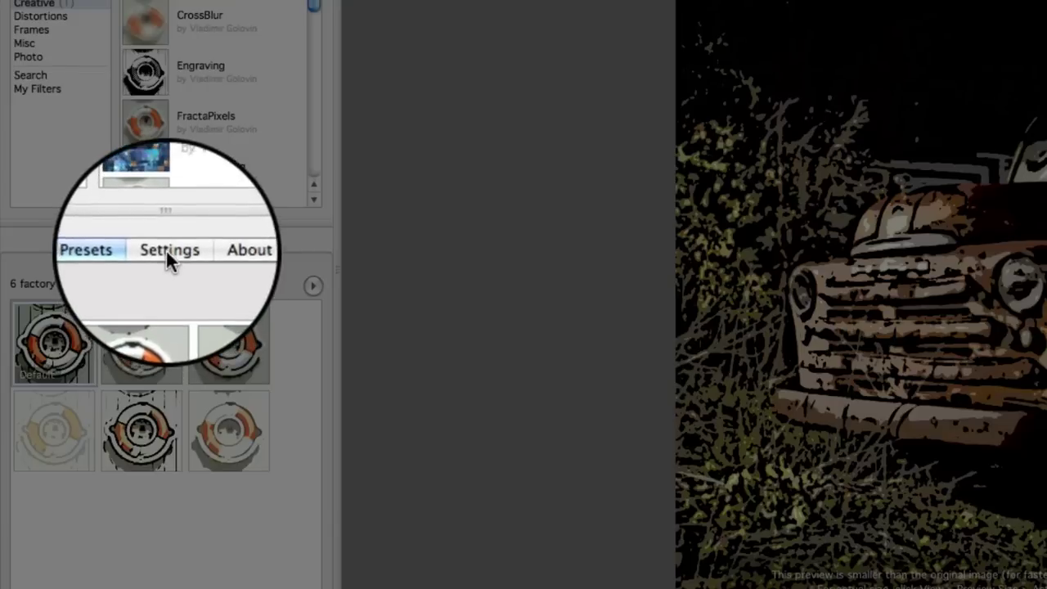
- Check Comic Book's settings, then browse Patterns, Stone and Misc to preview the Electricity filter
left_click(169, 251)
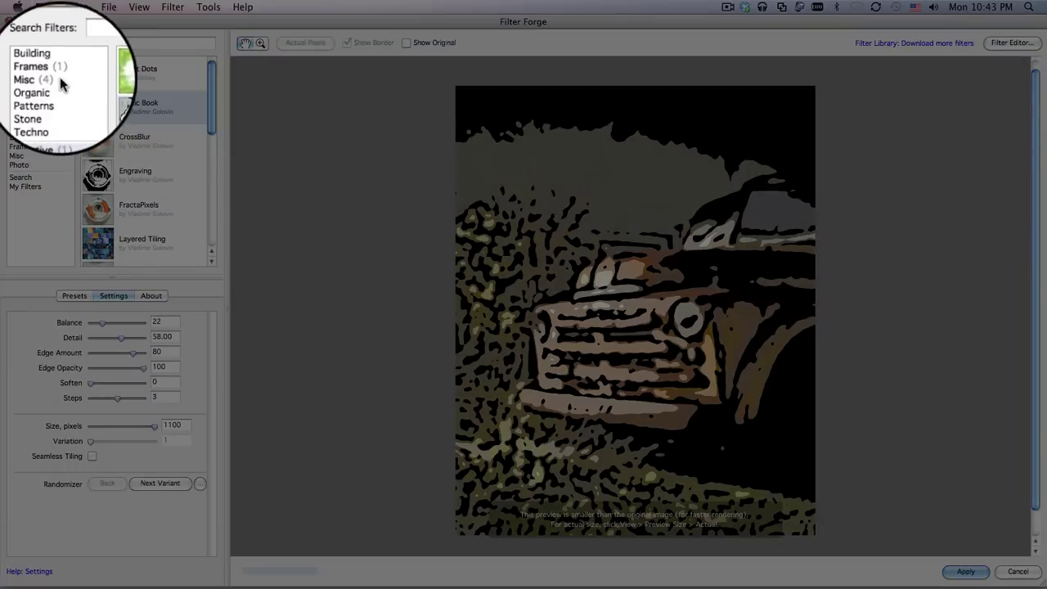
left_click(63, 98)
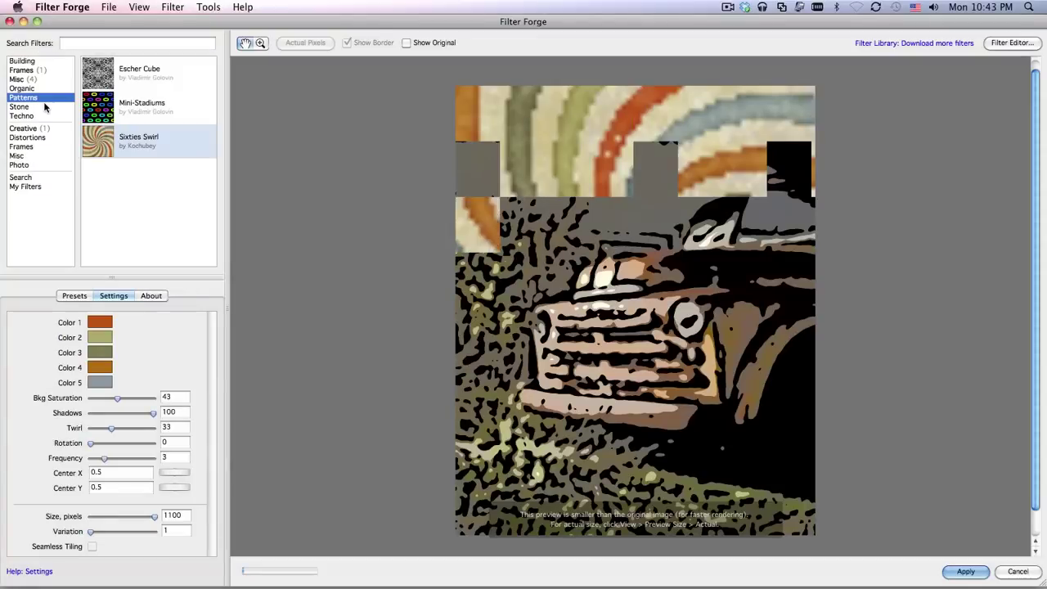
left_click(25, 106)
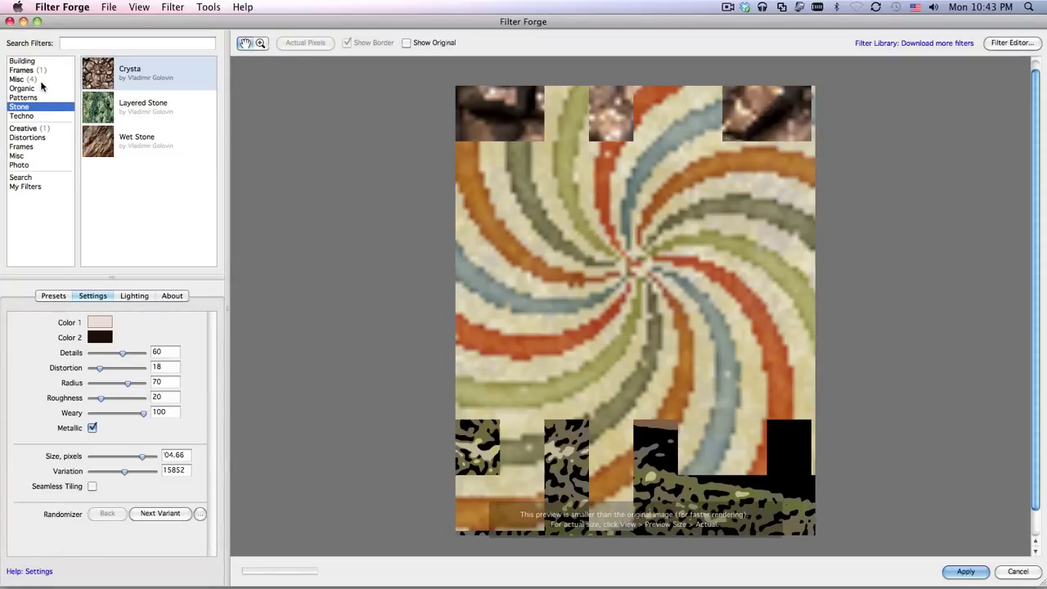
left_click(41, 79)
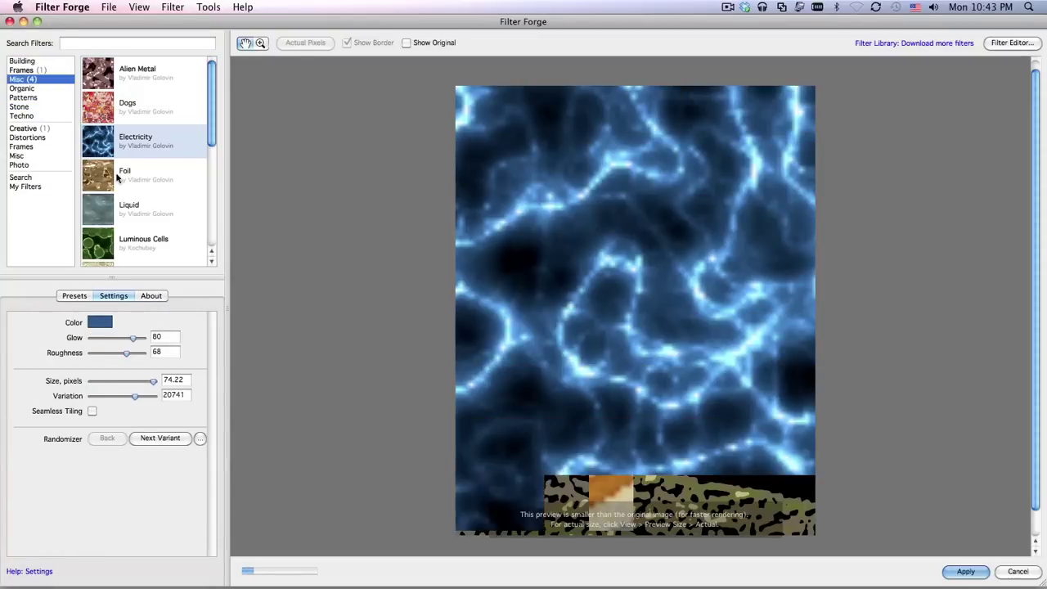
scroll(208, 139, "down", 4)
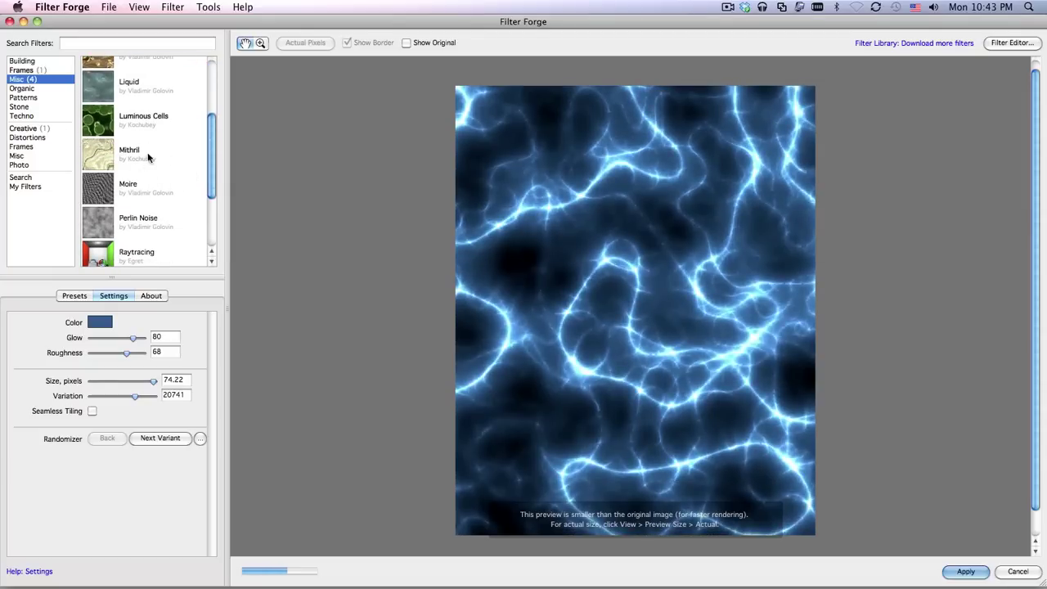
left_click_drag(210, 182, 206, 119)
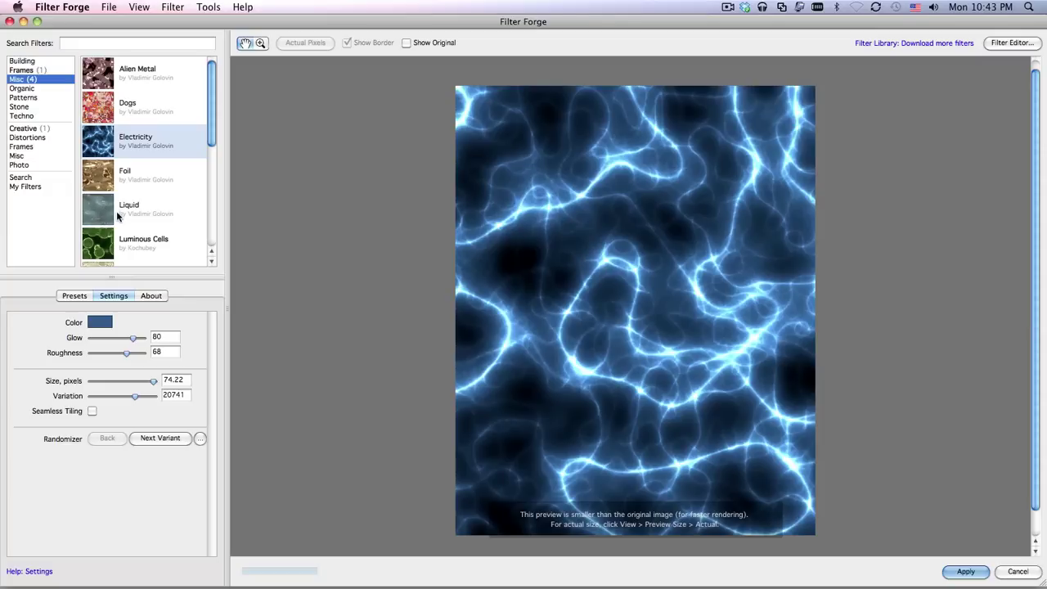
- In Chrome, search the Filter Forge library for 'Pencil Sketch', listing 42 matches
key("super+Tab")
key("super+Tab")
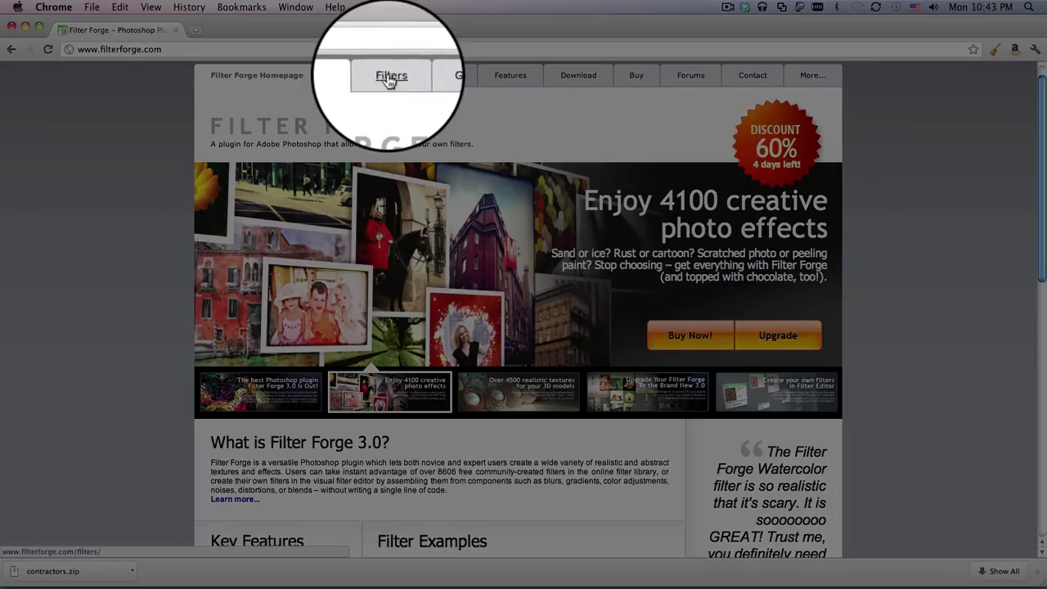
left_click(381, 82)
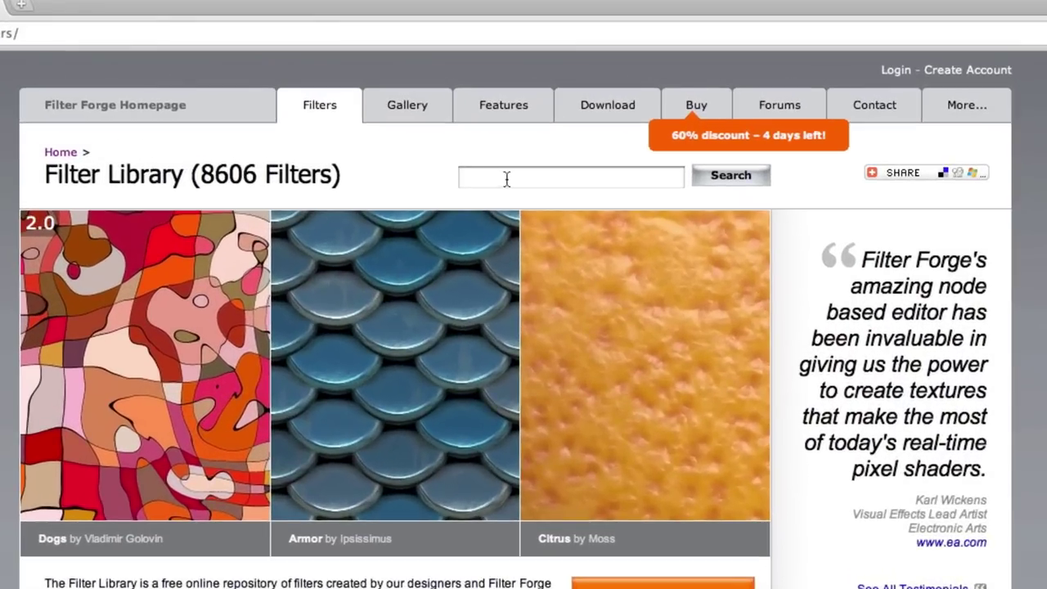
left_click(491, 171)
type("Pen")
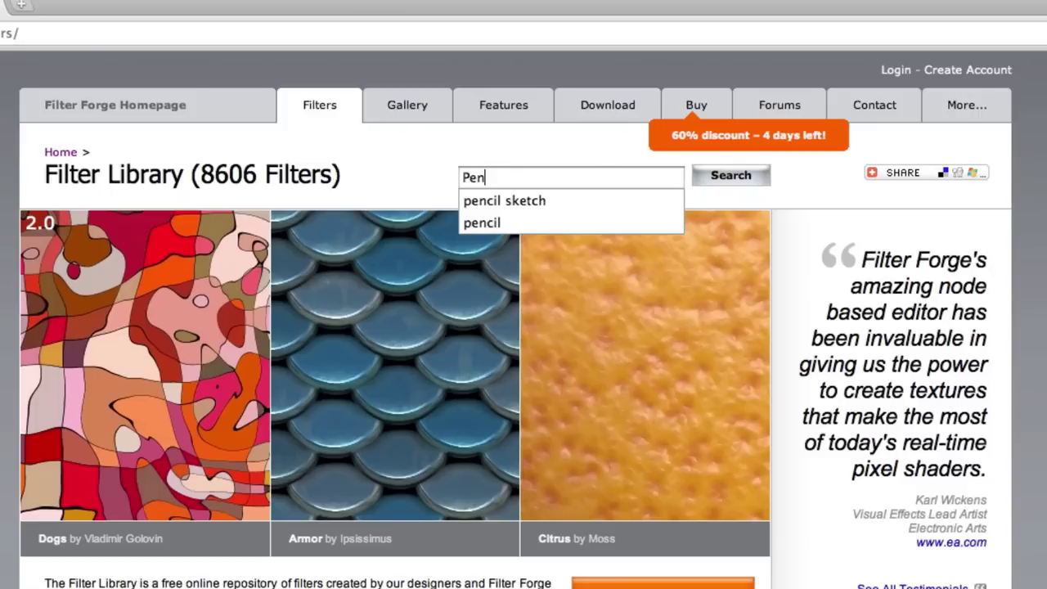
type("cil Sketch")
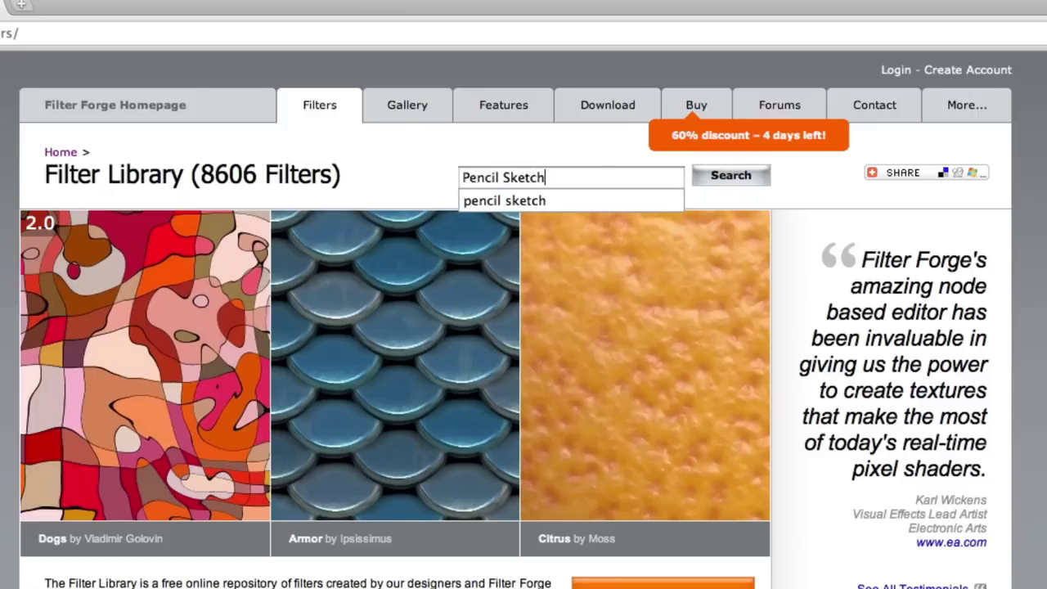
key("Down")
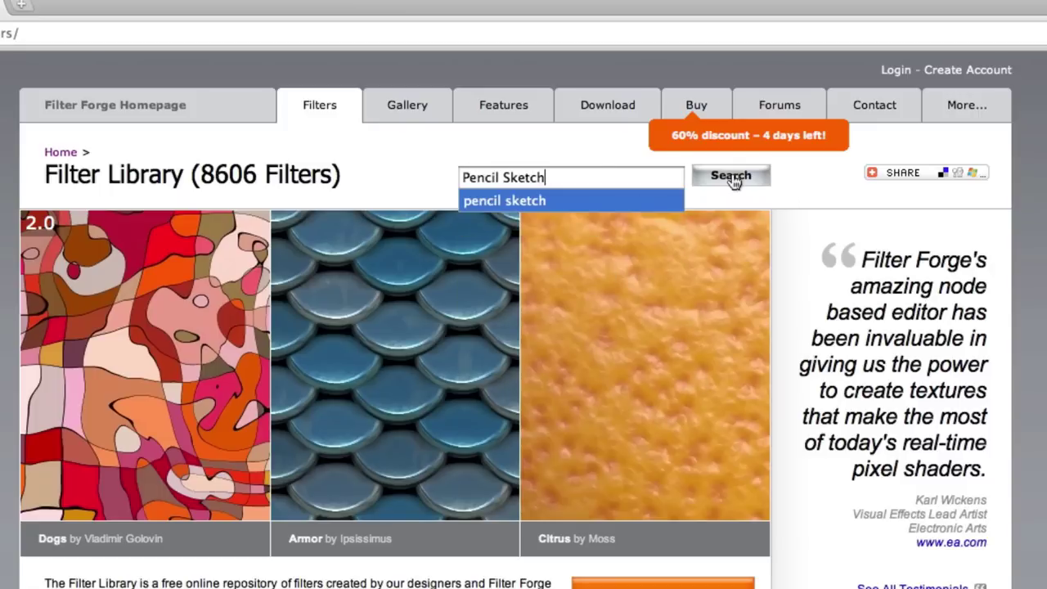
left_click(731, 177)
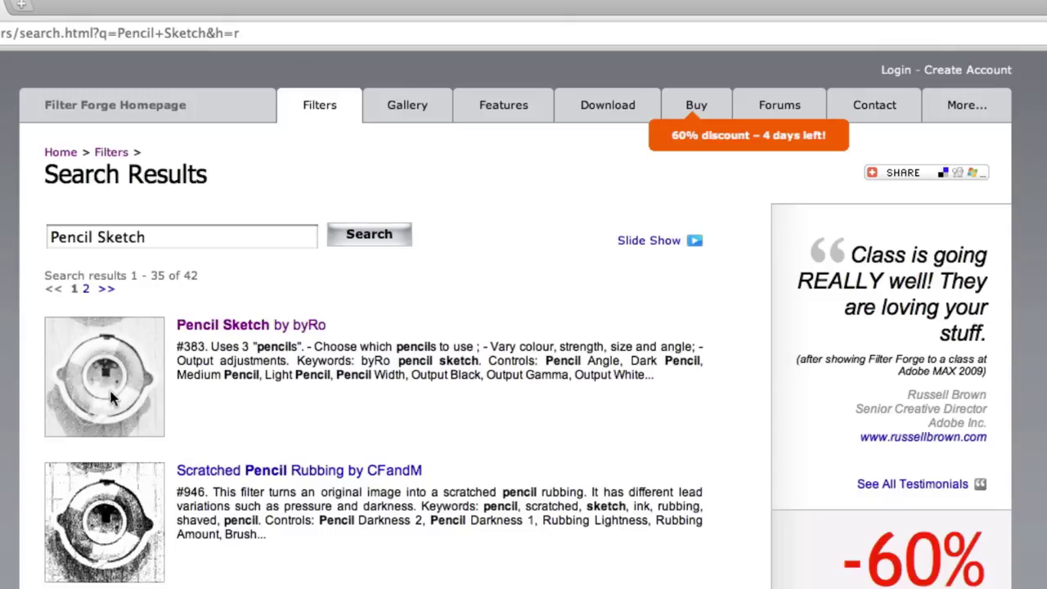
- Open the Pencil Sketch filter's page and send it to Filter Forge, allowing the app launch
left_click(311, 326)
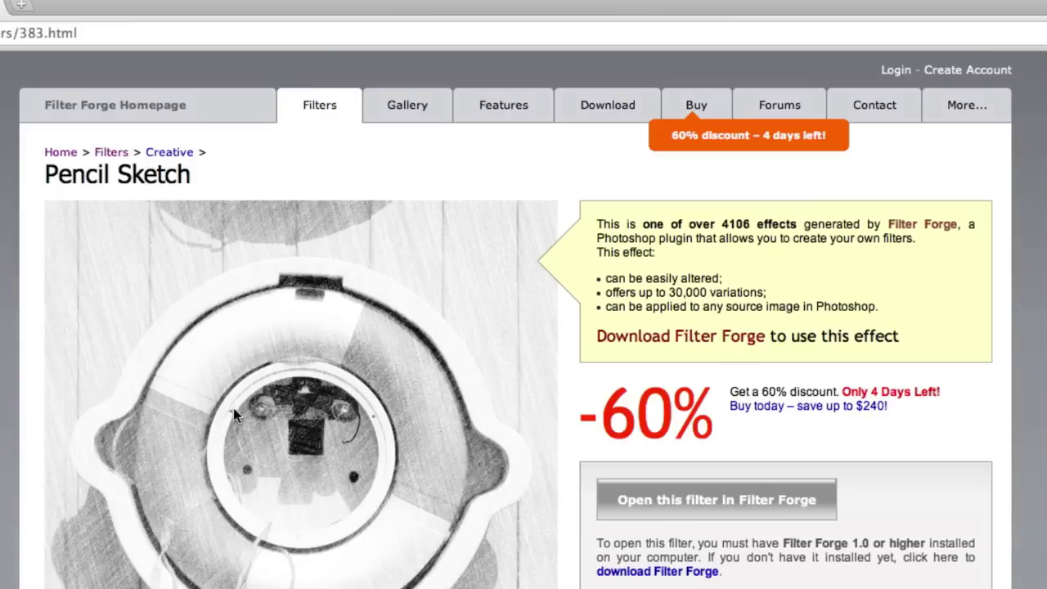
scroll(423, 582, "down", 3)
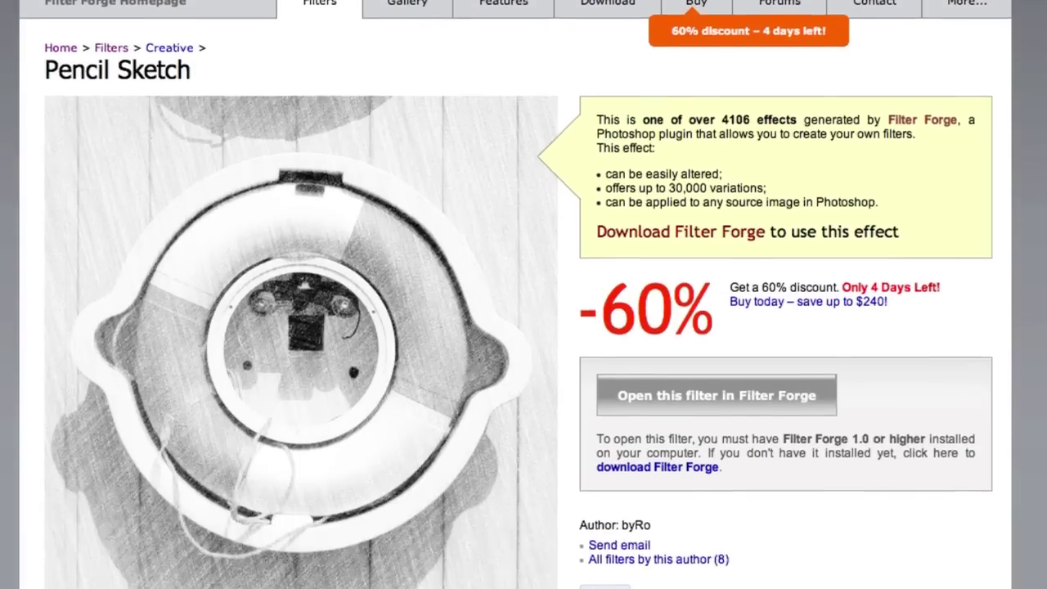
mouse_move(423, 582)
mouse_move(491, 578)
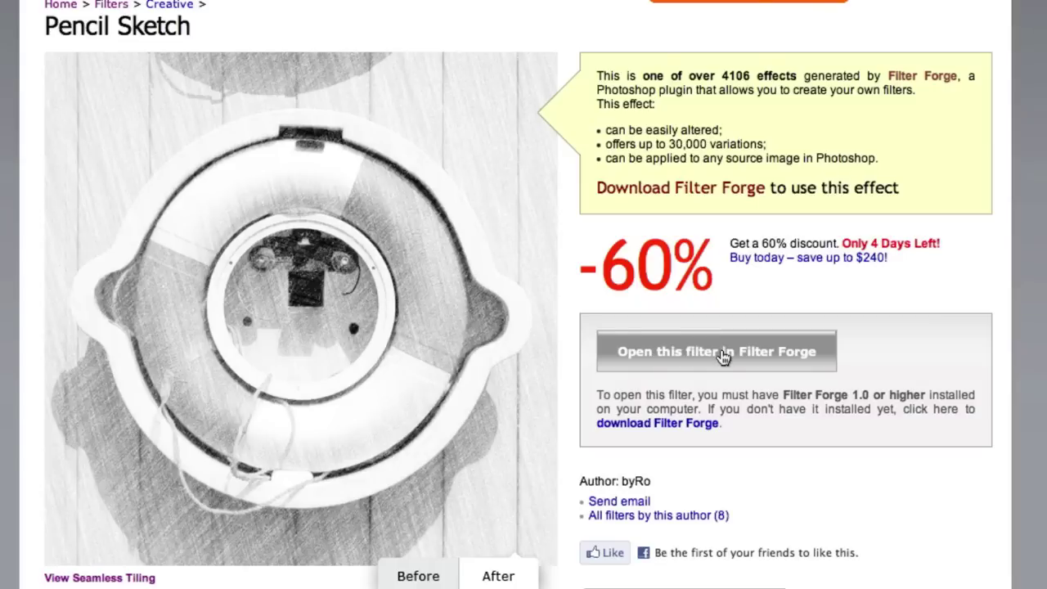
left_click(721, 354)
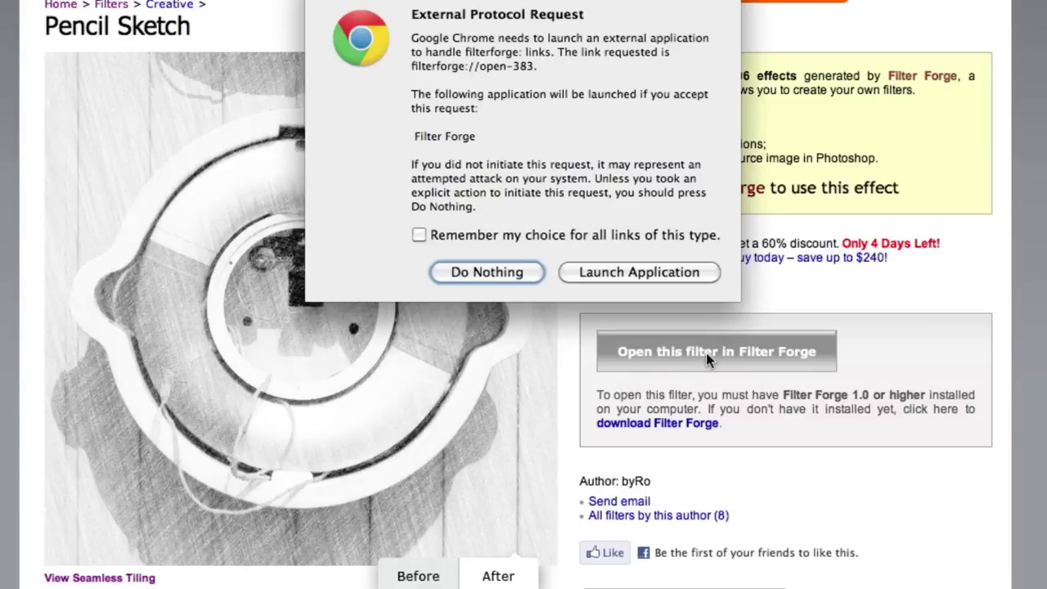
left_click(616, 271)
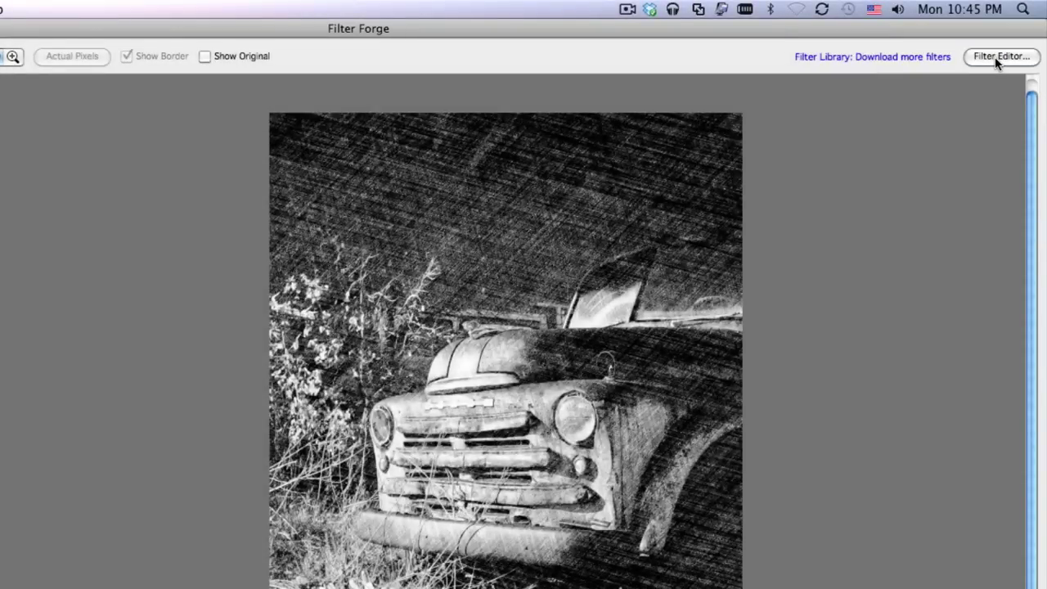
- Open an editable copy of Pencil Sketch in the Filter Editor to see its noise, blend and curve nodes
left_click(994, 57)
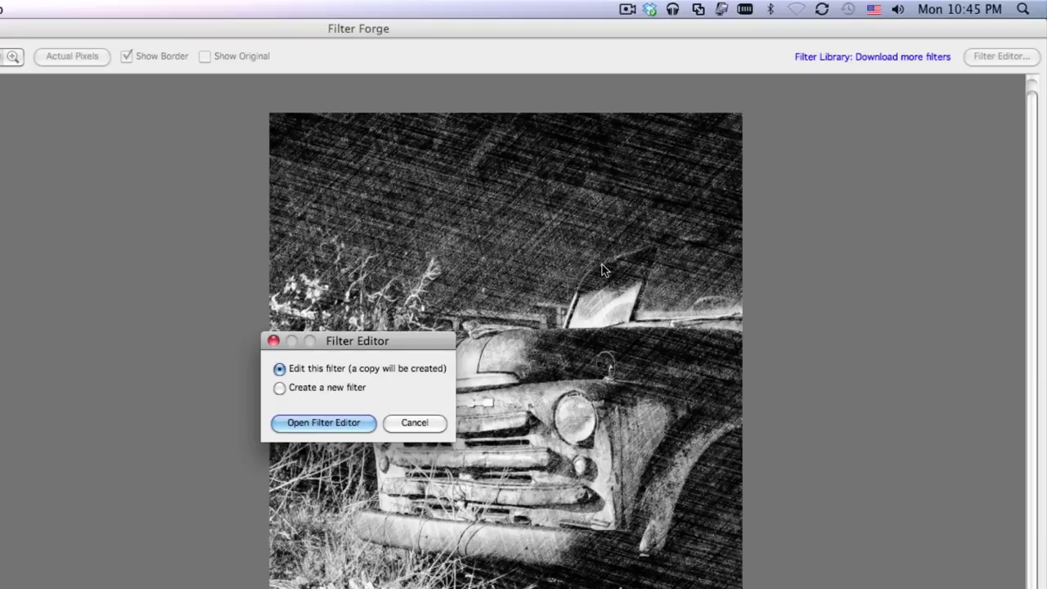
left_click_drag(384, 342, 337, 245)
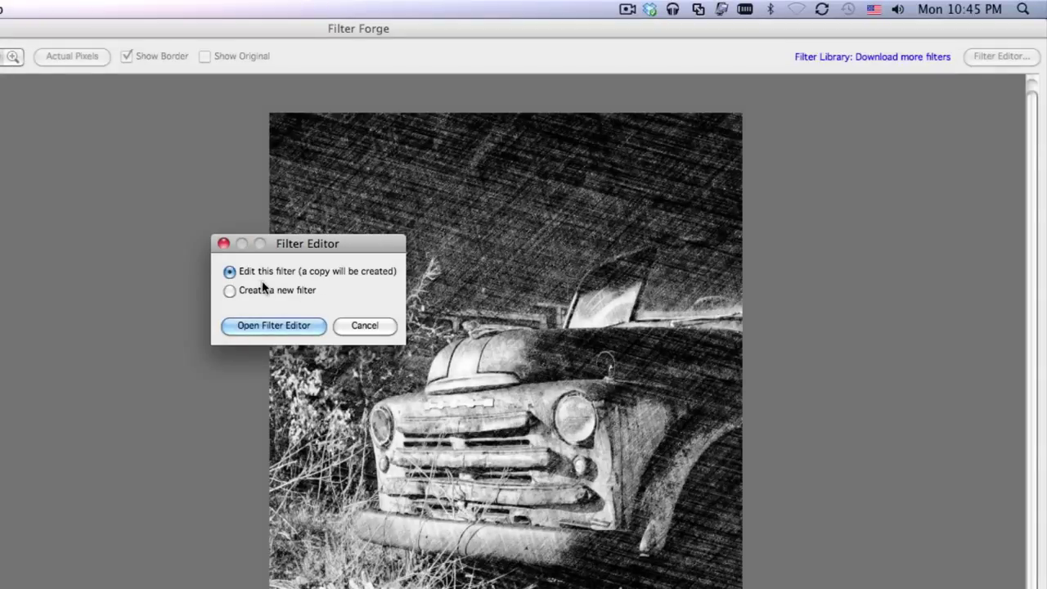
left_click(273, 327)
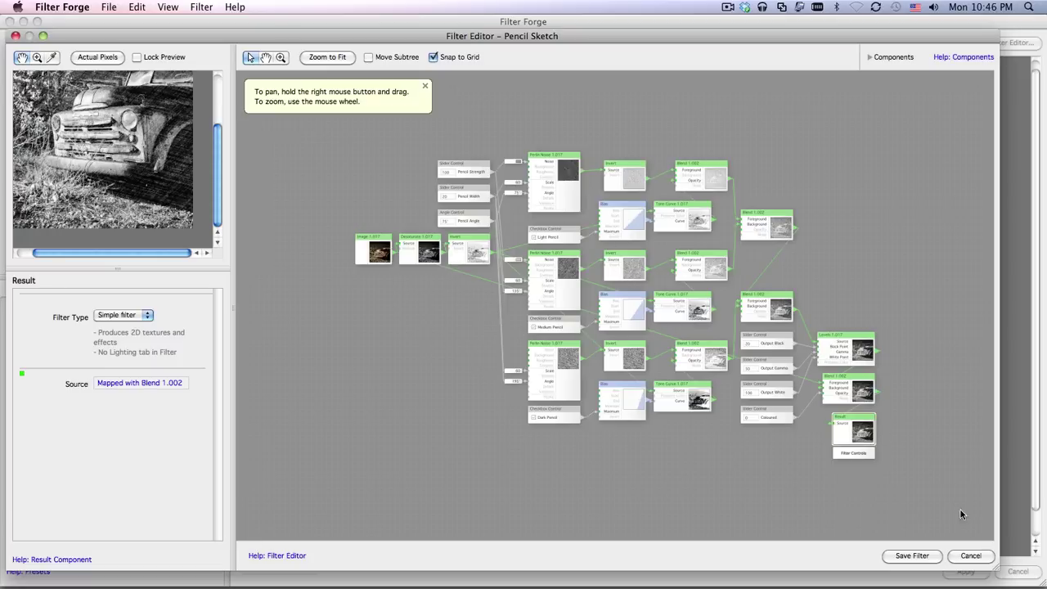
- Discard the editor and preview the 1-Ink Silkscreen filter from My Filters, showing Hue 30 and Size 1100
left_click(972, 556)
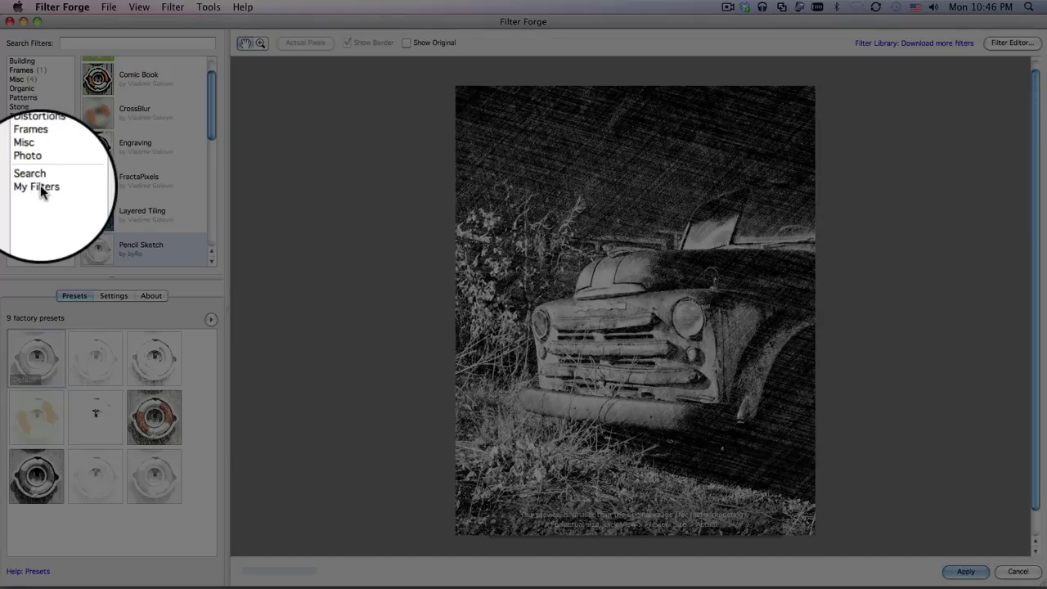
left_click(25, 187)
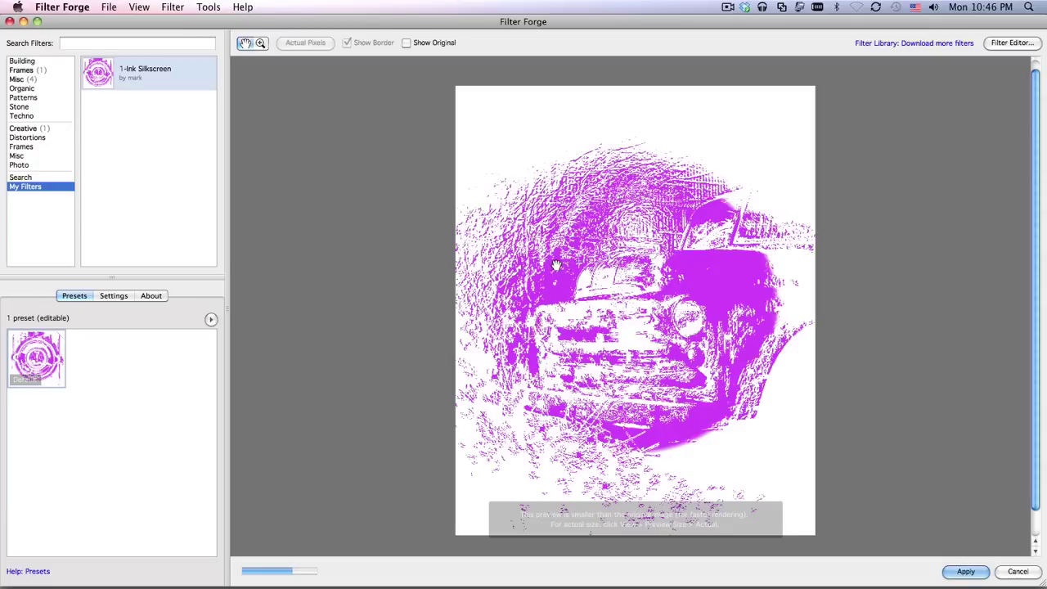
left_click(110, 299)
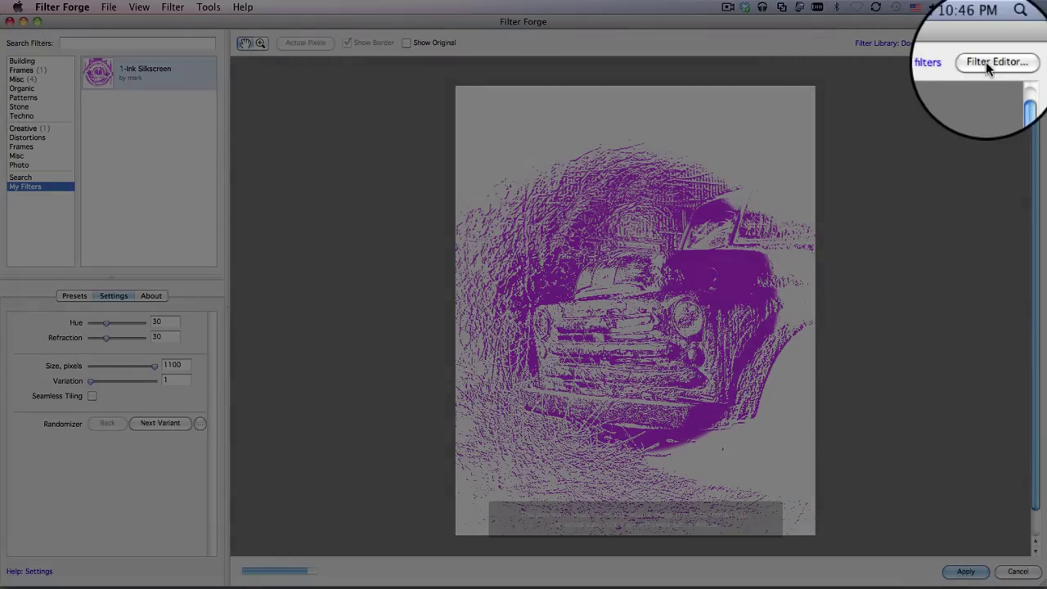
left_click(985, 61)
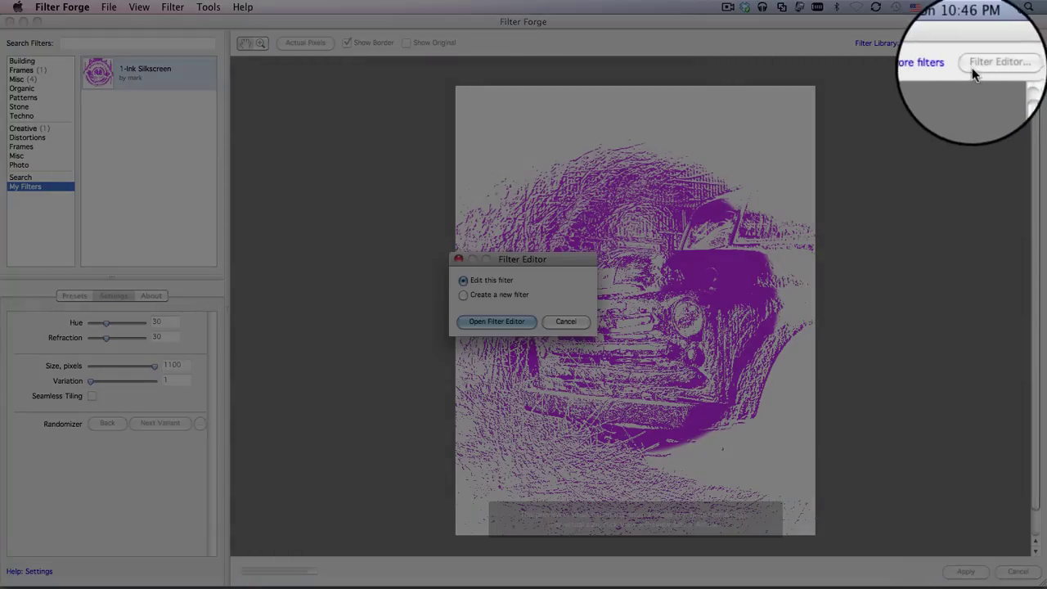
left_click(491, 322)
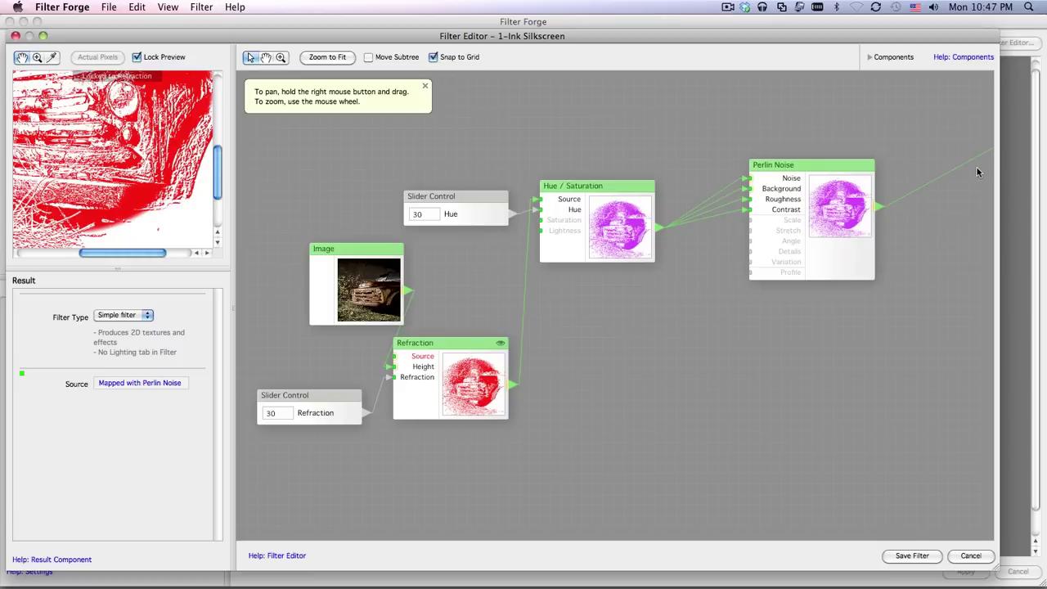
left_click(280, 58)
left_click(665, 284, "alt")
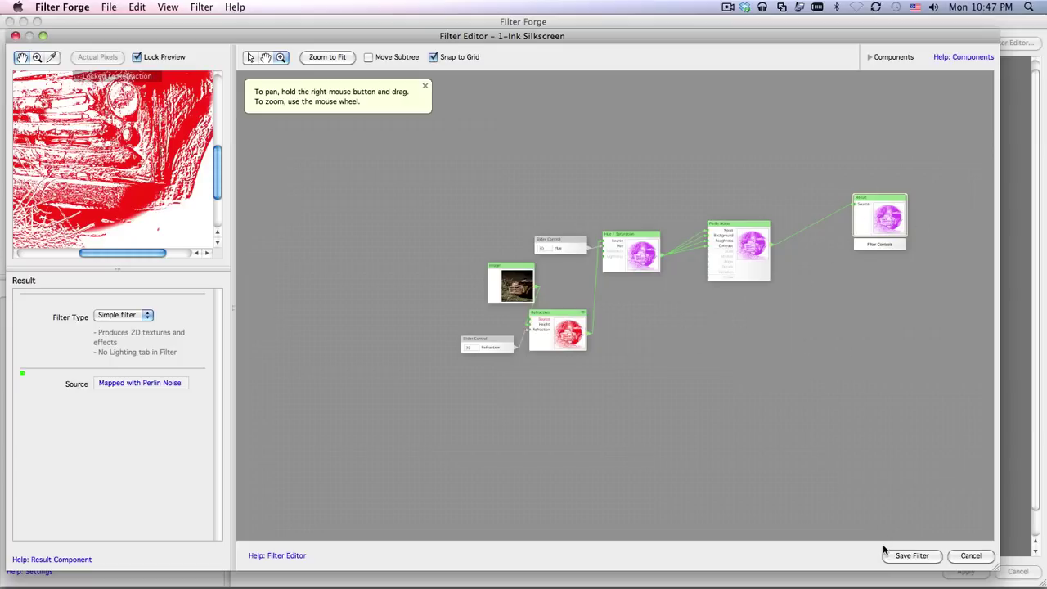
left_click(971, 557)
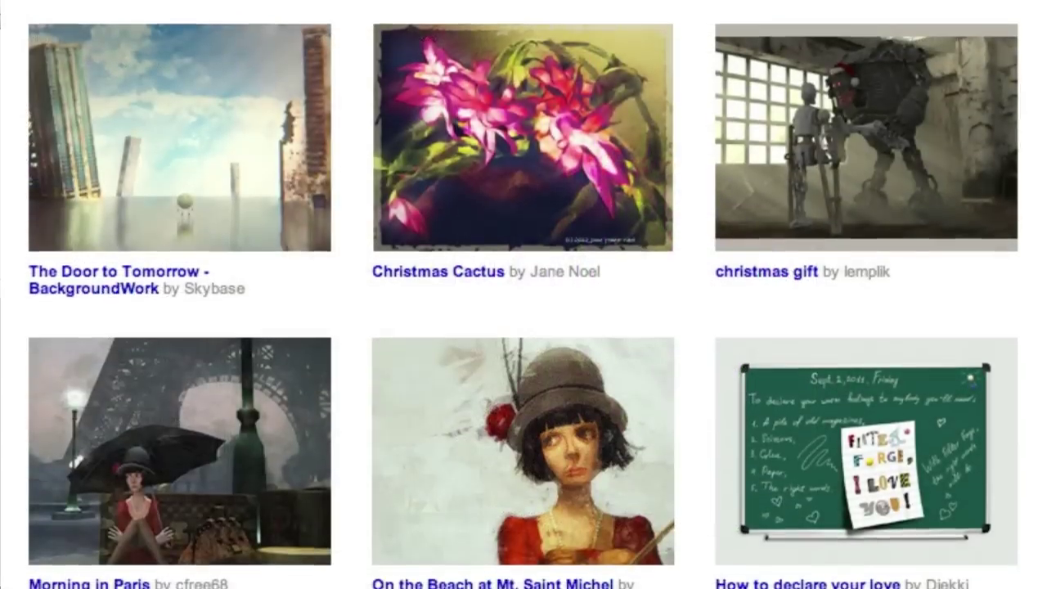